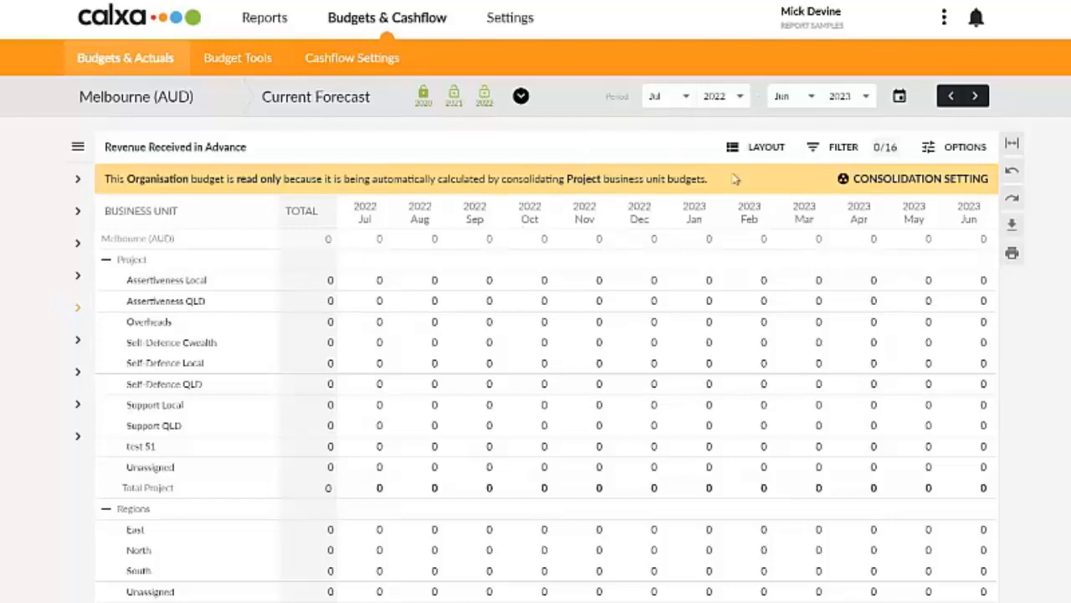
Step: Display the Grants - Other account budget by business unit and select the Support QLD row
{"action": "left_click", "coordinate": [758, 149]}
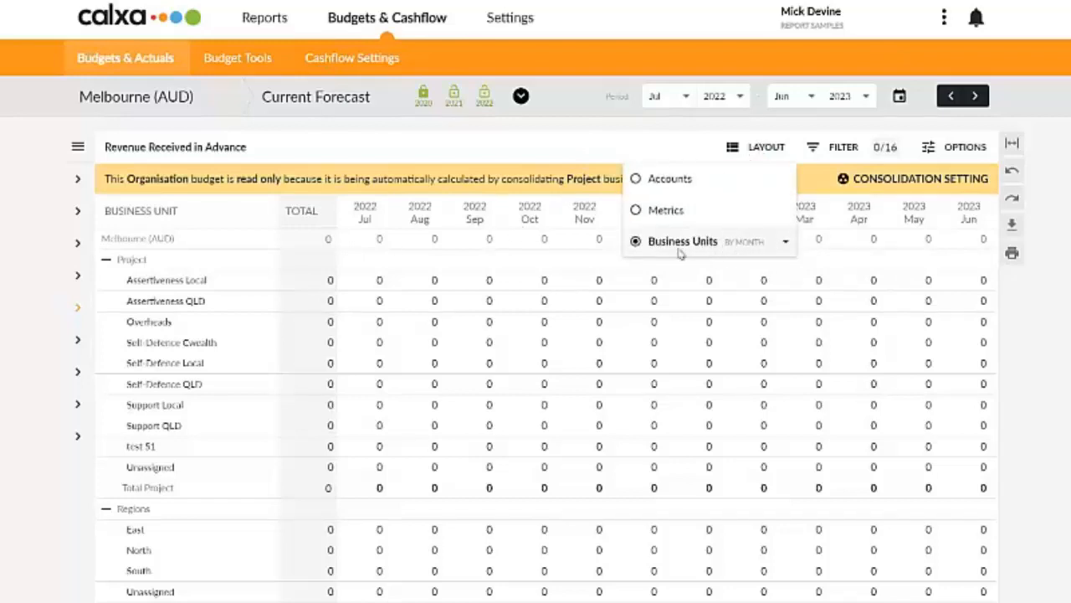
{"action": "left_click", "coordinate": [79, 146]}
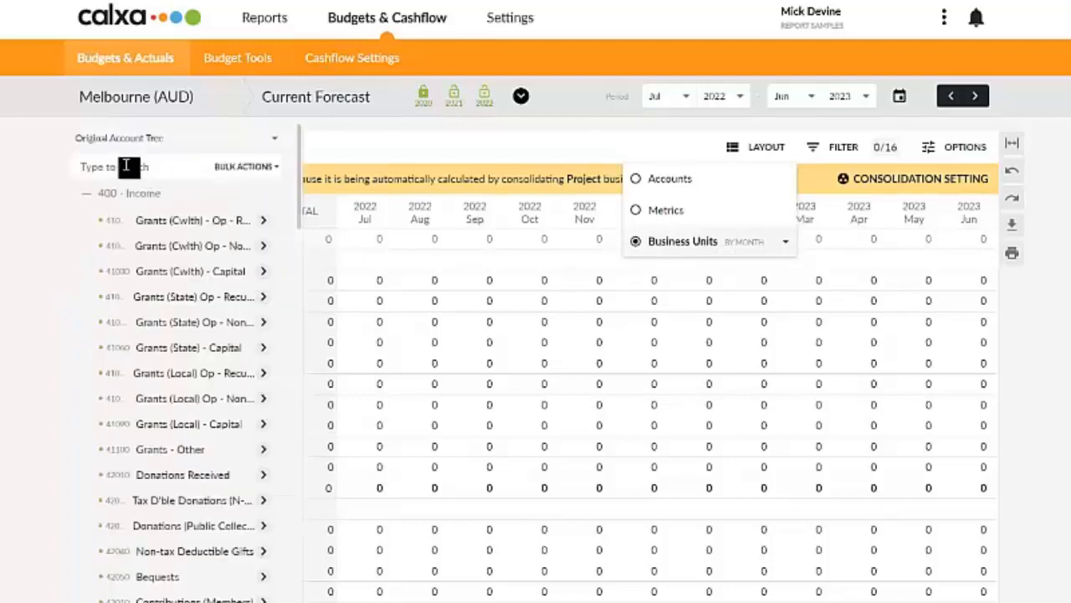
{"action": "left_click", "coordinate": [159, 451]}
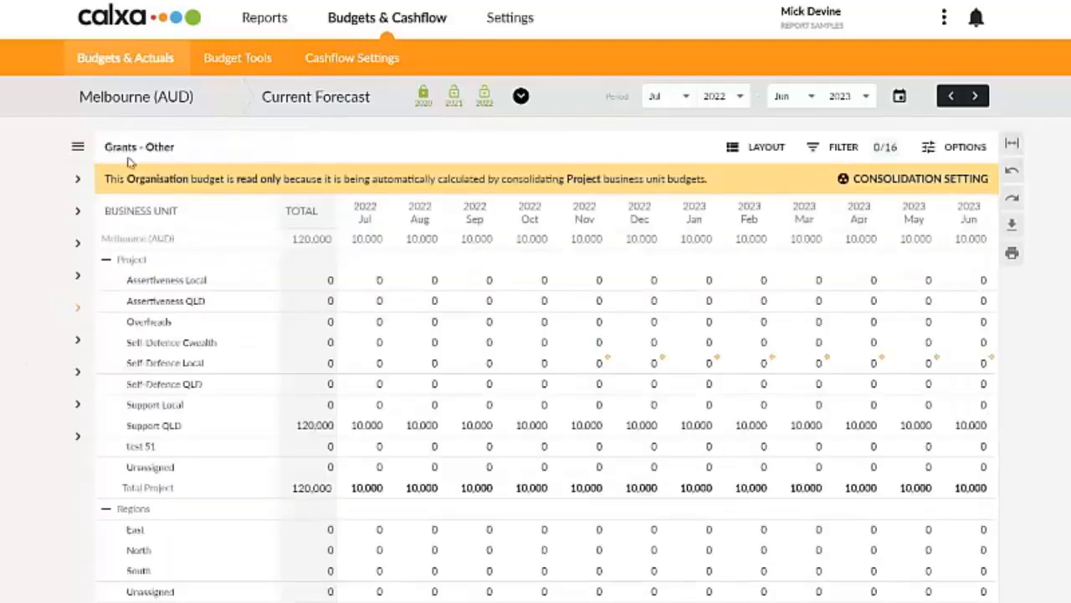
{"action": "left_click", "coordinate": [186, 428]}
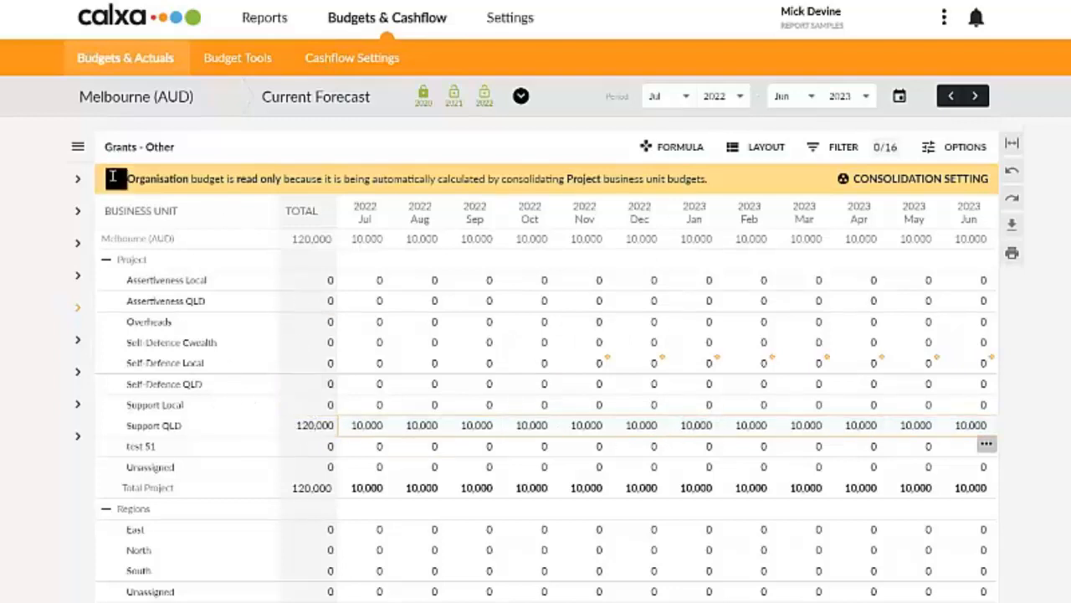
Step: Search the account tree for "reven" and open the Revenue Received in Advance account's budget
{"action": "left_click", "coordinate": [77, 148]}
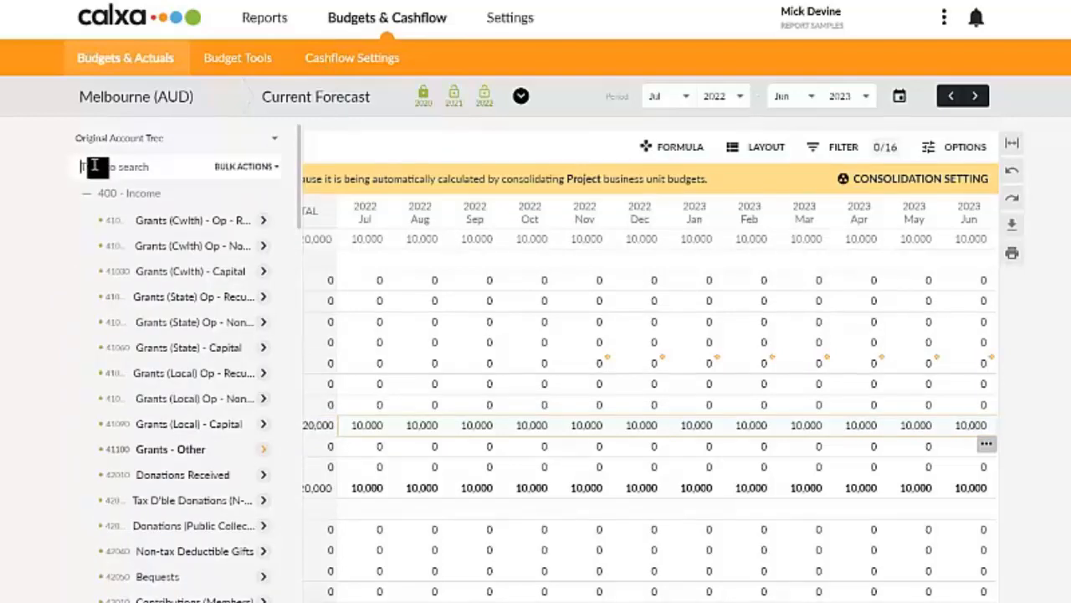
{"action": "left_click", "coordinate": [94, 166]}
{"action": "type", "text": "reven"}
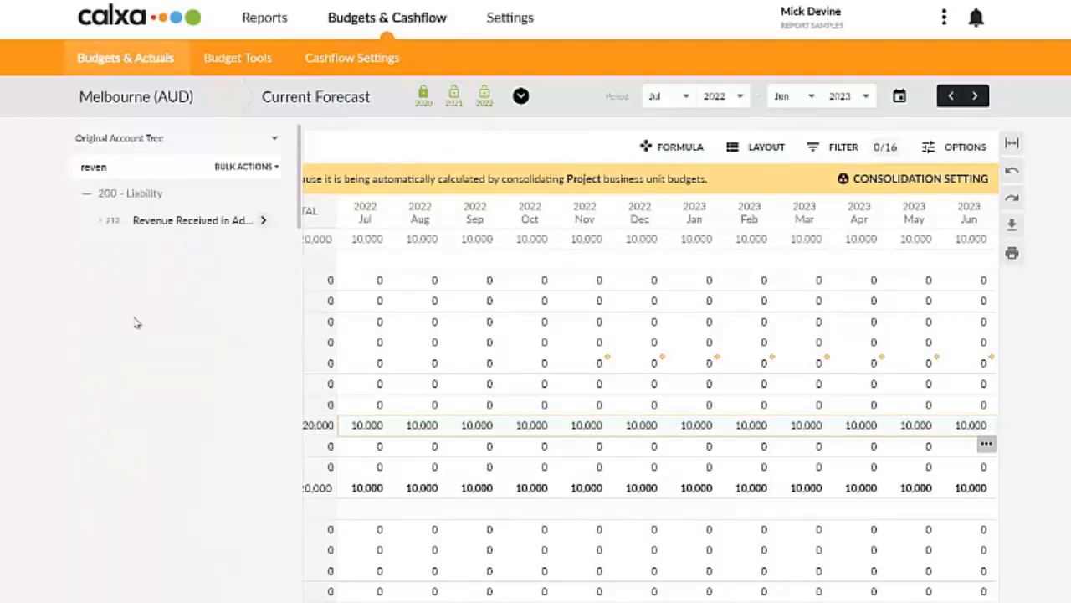
{"action": "left_click", "coordinate": [168, 222]}
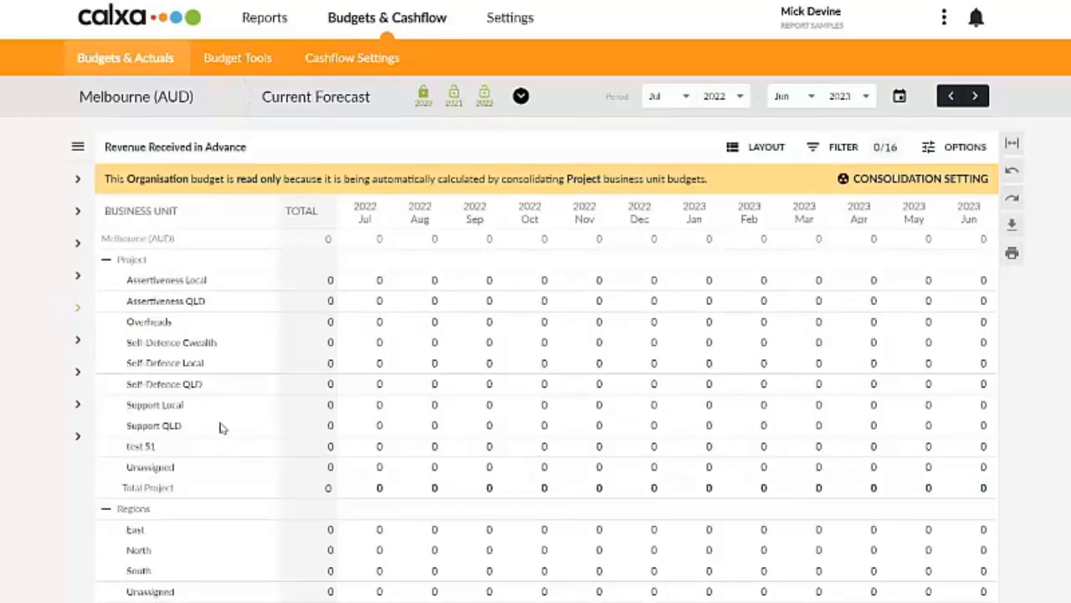
Step: Start a formula for the Support QLD row based on the Grants - Other income account
{"action": "left_click", "coordinate": [221, 427]}
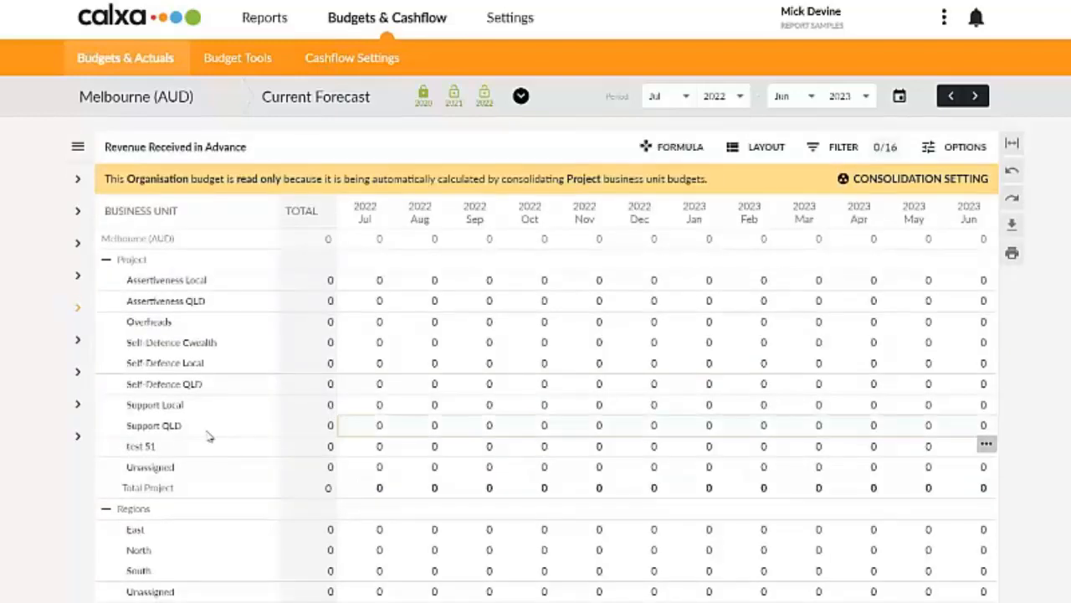
{"action": "left_click", "coordinate": [661, 151]}
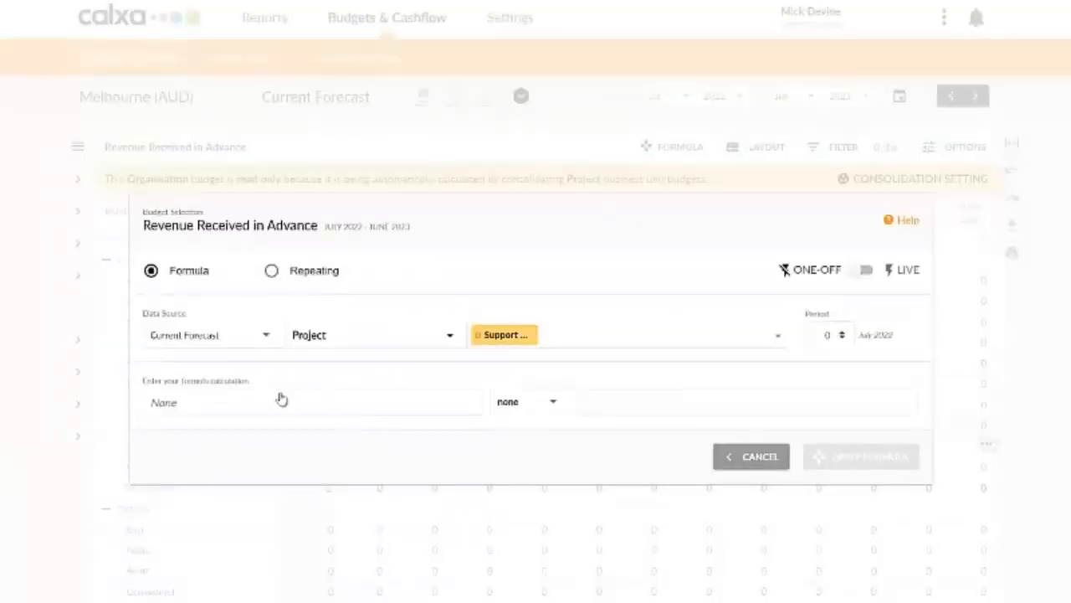
{"action": "left_click", "coordinate": [281, 410]}
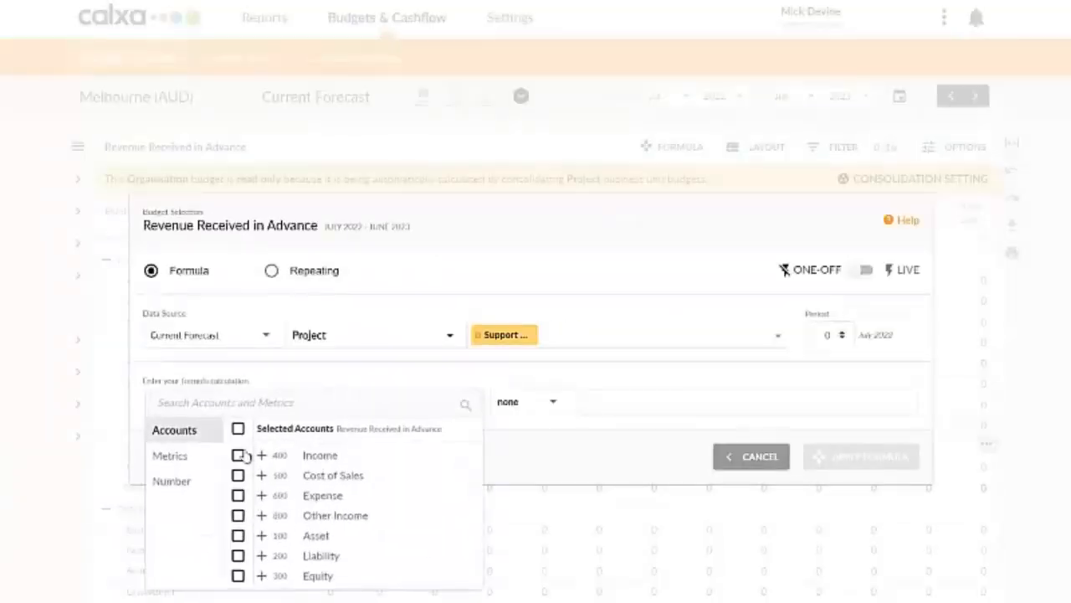
{"action": "left_click", "coordinate": [265, 456]}
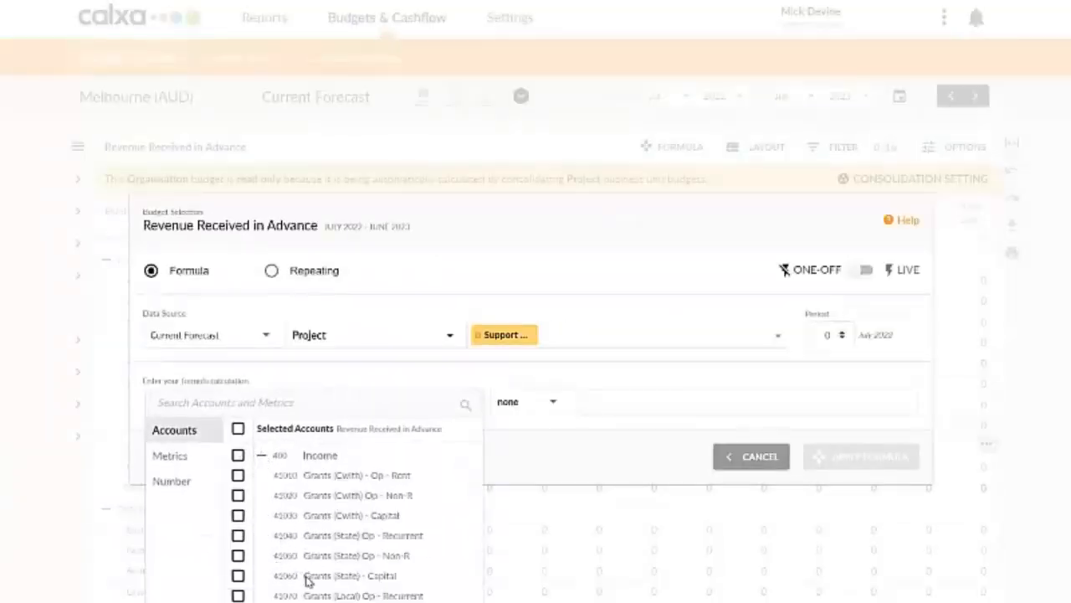
{"action": "scroll", "coordinate": [328, 572], "scroll_direction": "down", "scroll_amount": 1}
{"action": "scroll", "coordinate": [328, 572], "scroll_direction": "down", "scroll_amount": 2}
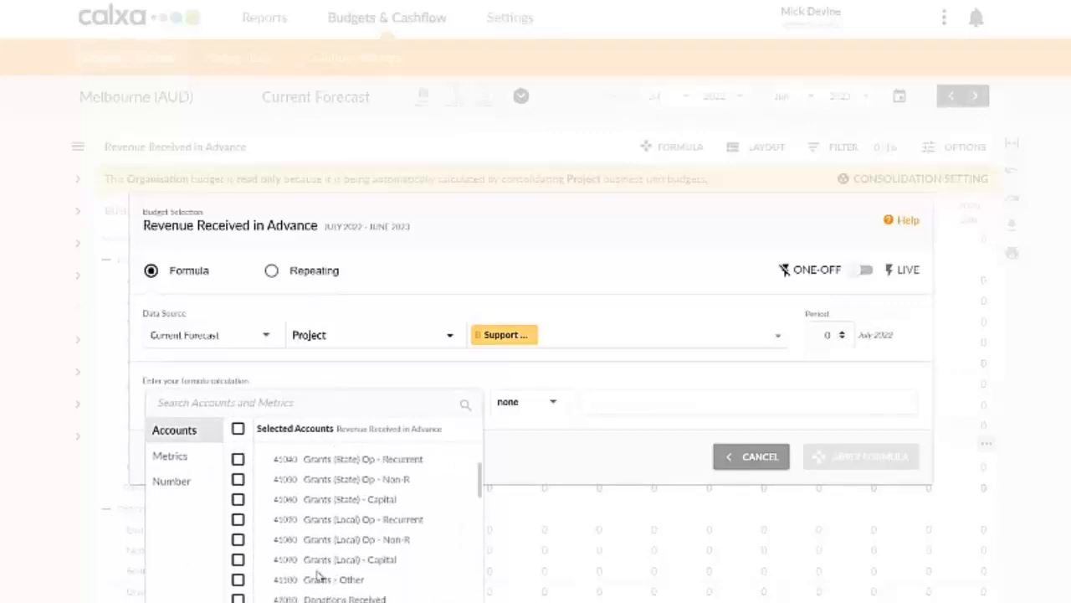
{"action": "left_click", "coordinate": [239, 576]}
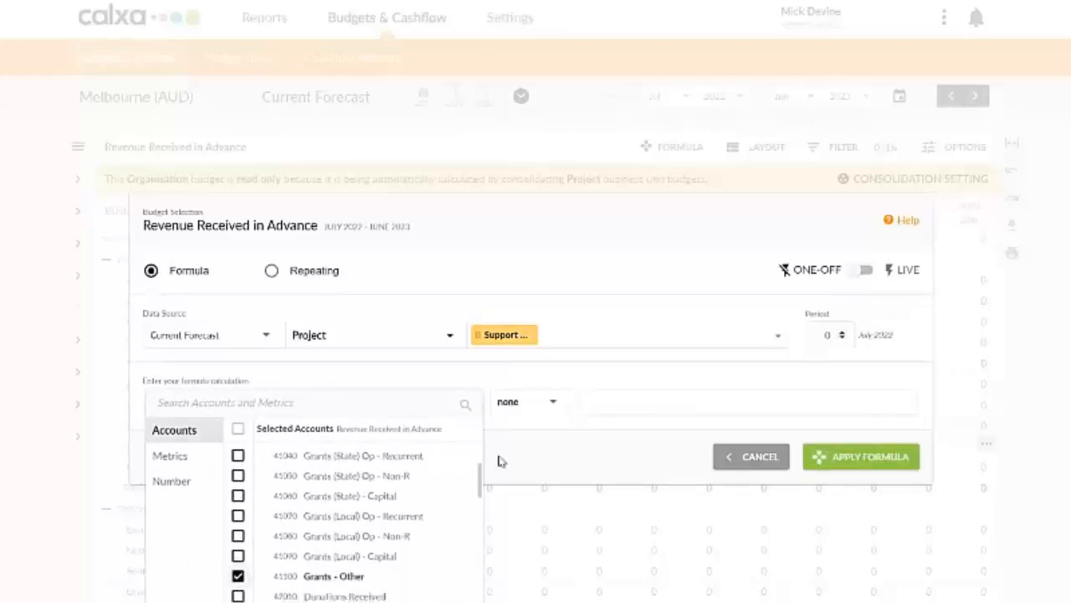
Step: Multiply Grants - Other by the number -1 and apply the calculation to Support QLD as a live formula
{"action": "left_click", "coordinate": [557, 414]}
{"action": "left_click", "coordinate": [559, 413]}
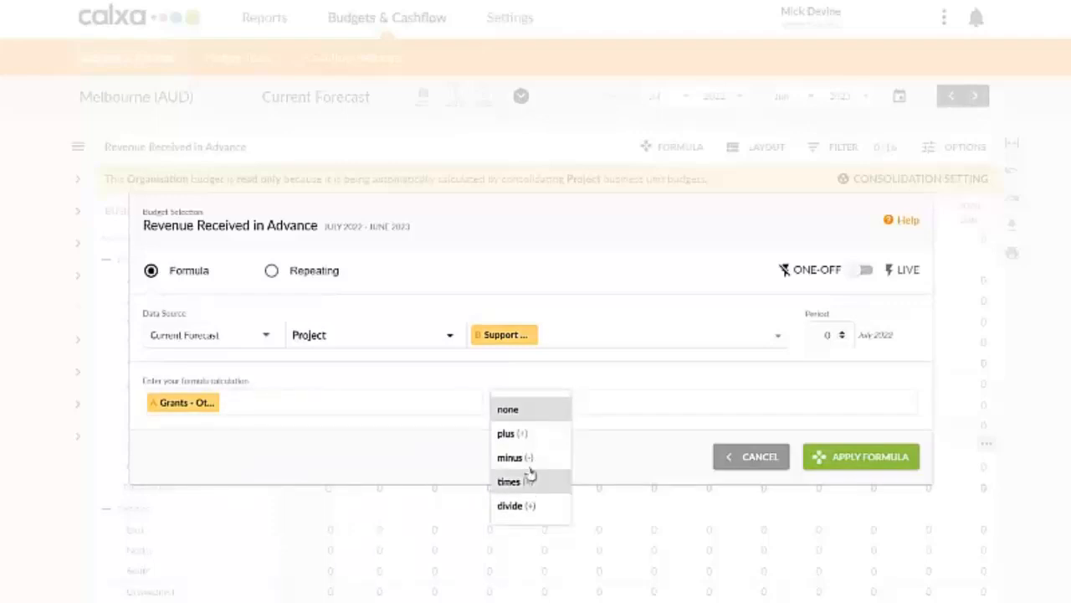
{"action": "left_click", "coordinate": [608, 412]}
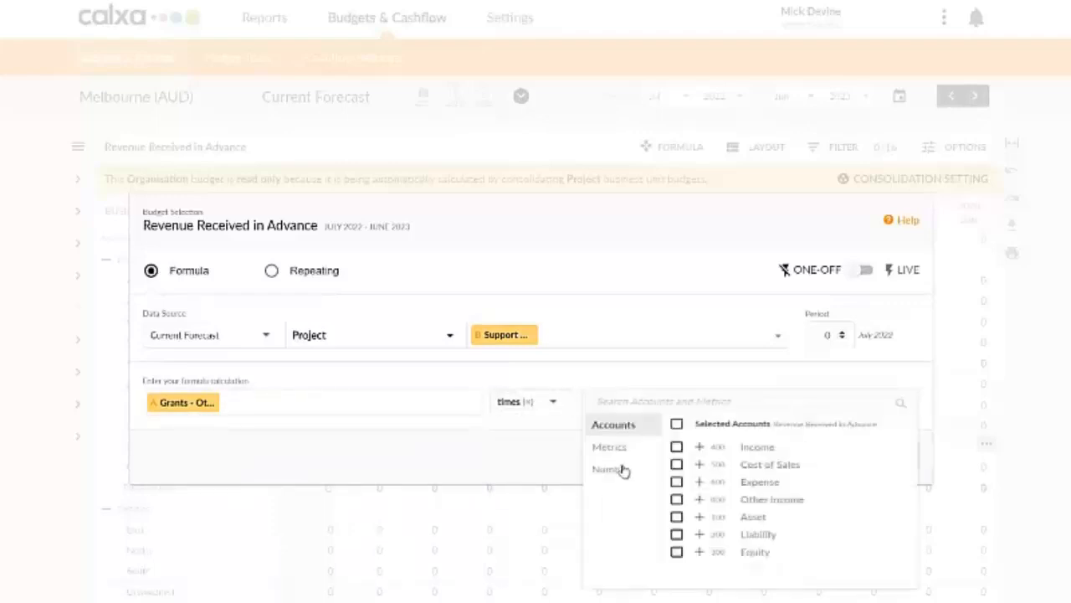
{"action": "left_click", "coordinate": [651, 473]}
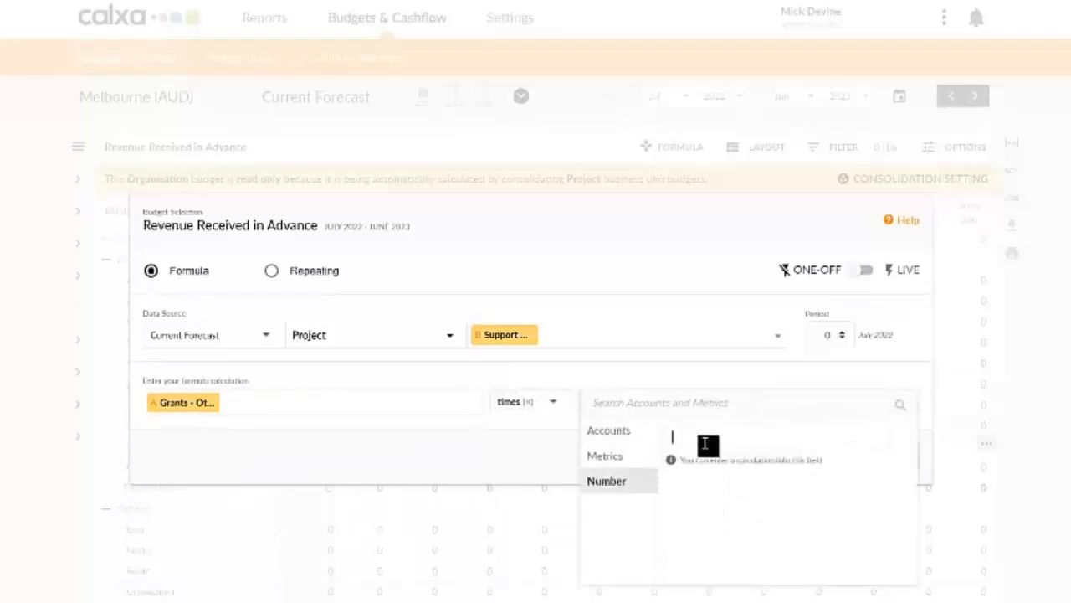
{"action": "type", "text": "-1"}
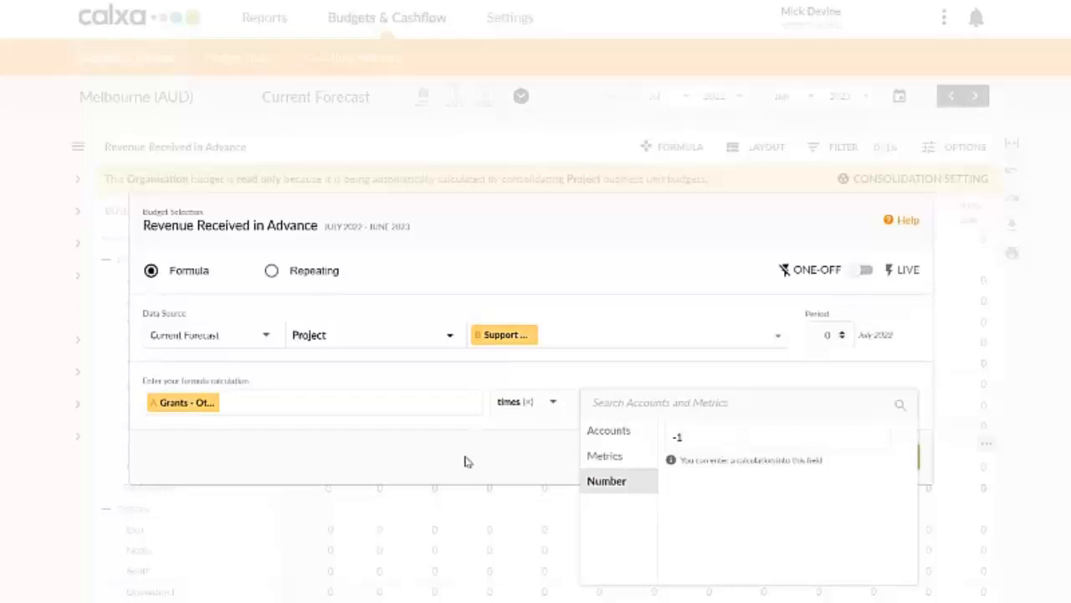
{"action": "key", "text": "Return"}
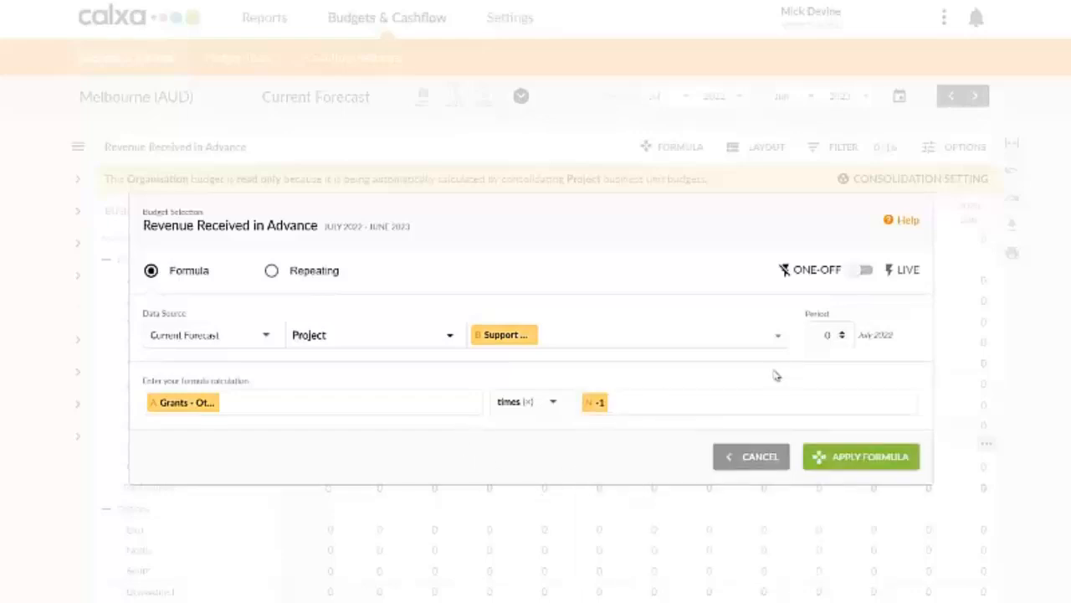
{"action": "left_click", "coordinate": [862, 271]}
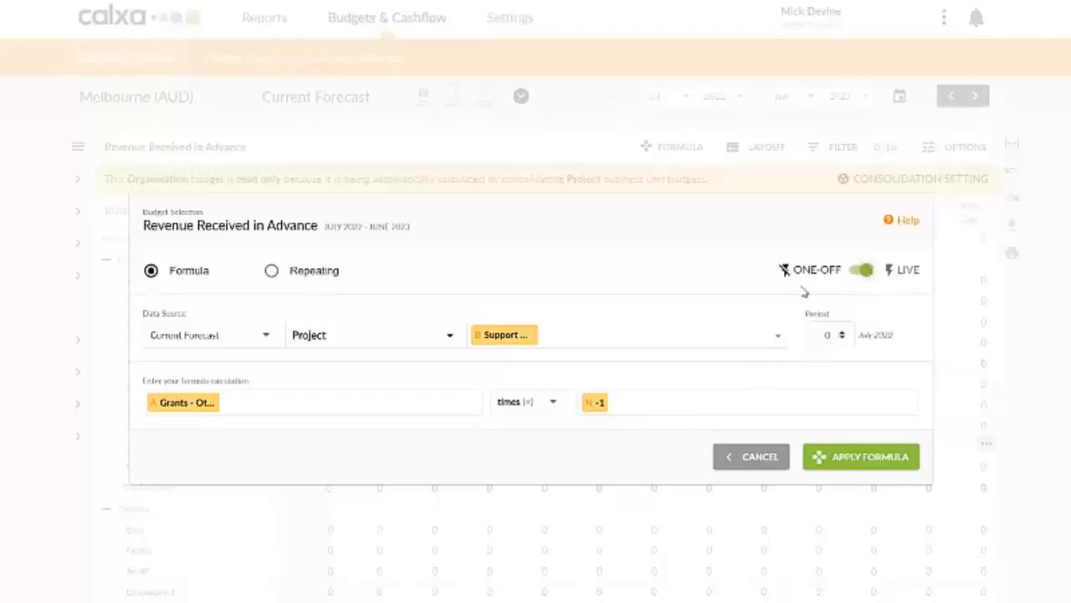
{"action": "left_click", "coordinate": [877, 462]}
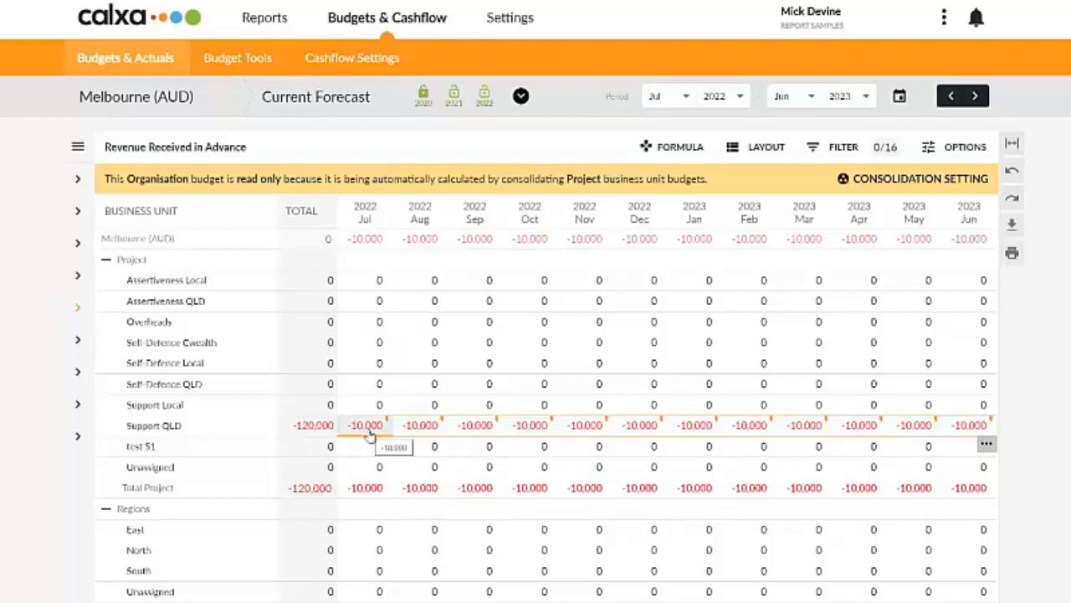
Step: Overwrite the Support QLD budget for July 2022 with 50,000
{"action": "left_click_drag", "start_coordinate": [369, 435], "coordinate": [701, 429]}
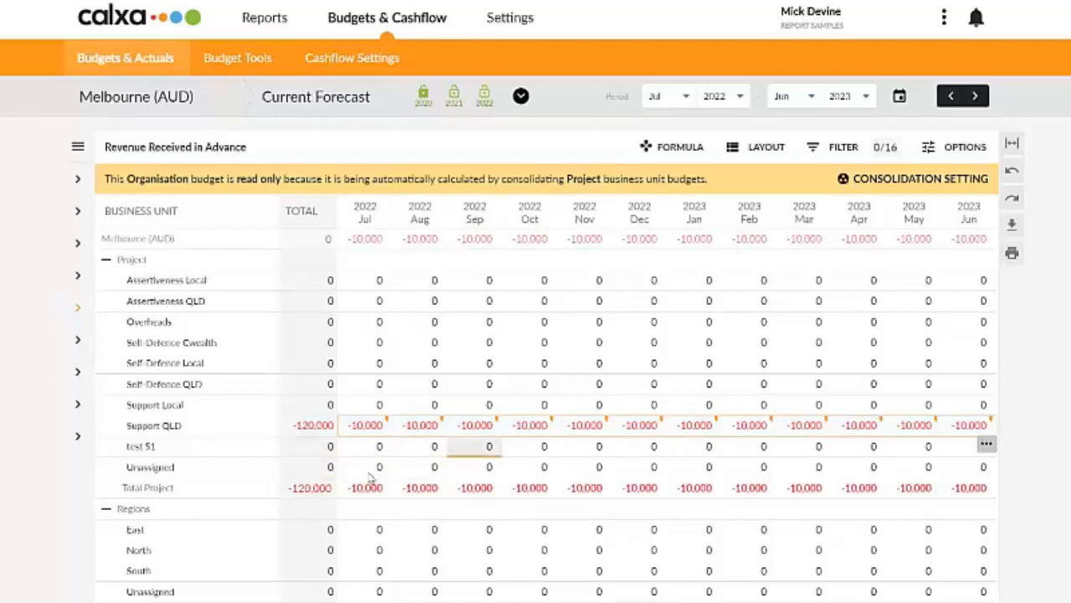
{"action": "left_click", "coordinate": [378, 432]}
{"action": "double_click", "coordinate": [378, 432]}
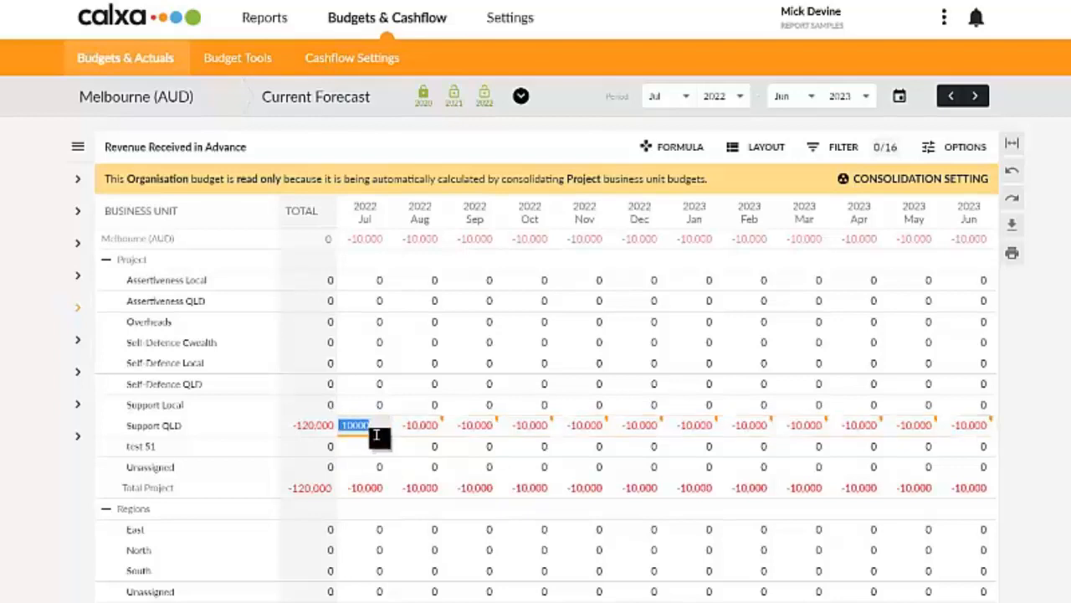
{"action": "type", "text": "5"}
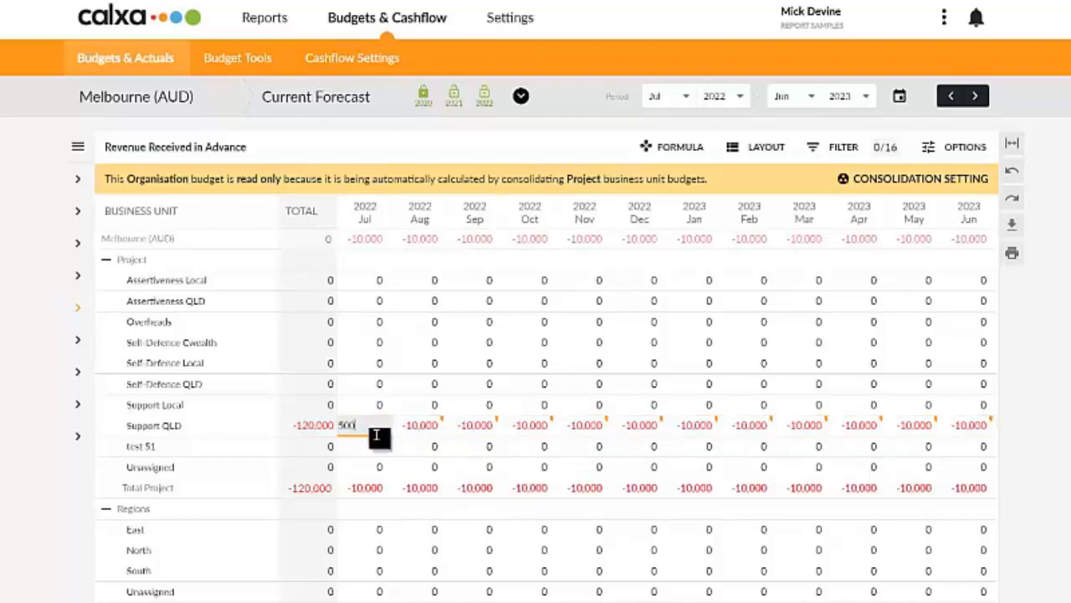
{"action": "type", "text": "0,000"}
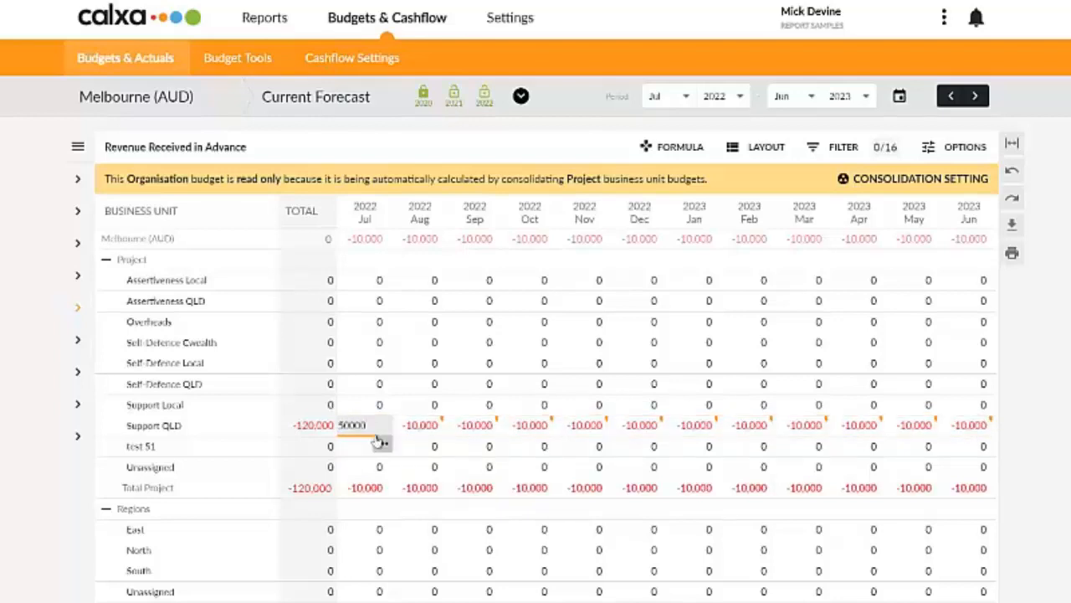
{"action": "key", "text": "Tab"}
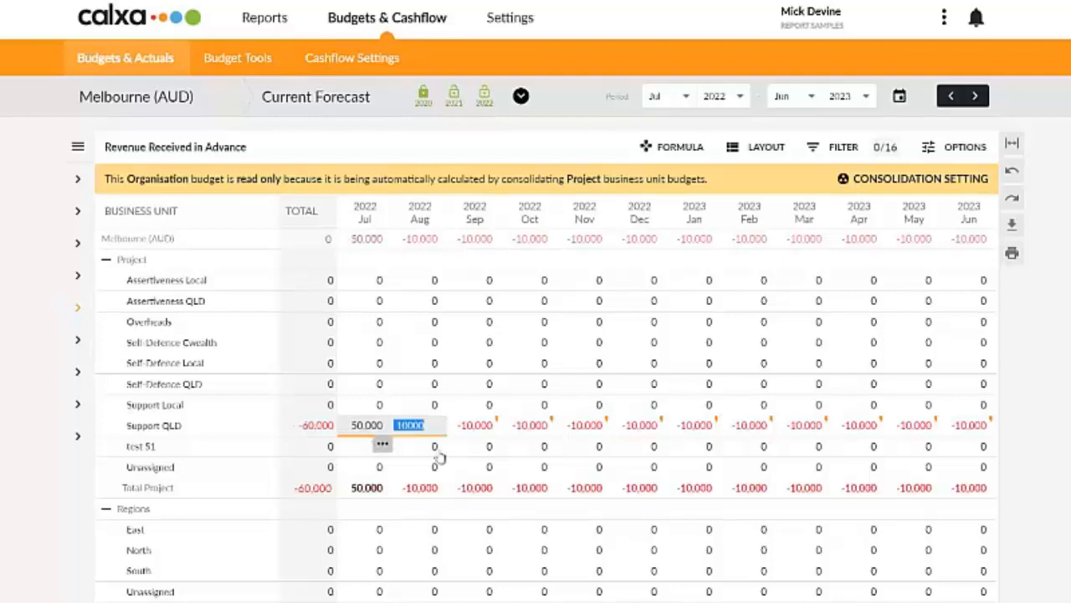
Step: Overwrite the Support QLD budget for January 2023 with 50,000
{"action": "double_click", "coordinate": [689, 427]}
{"action": "type", "text": "50,"}
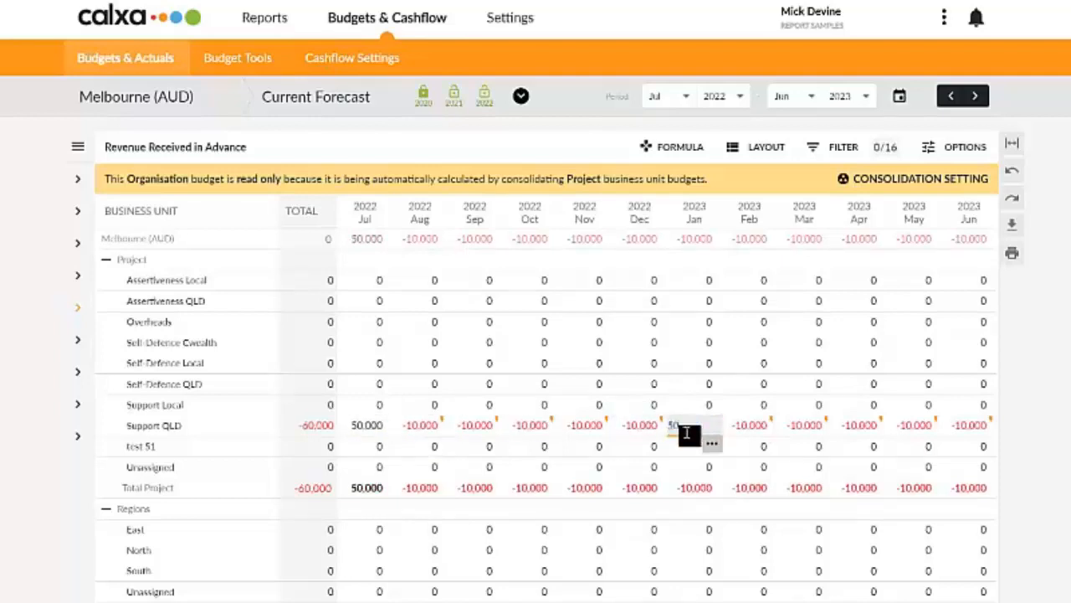
{"action": "type", "text": "0000"}
{"action": "key", "text": "Tab"}
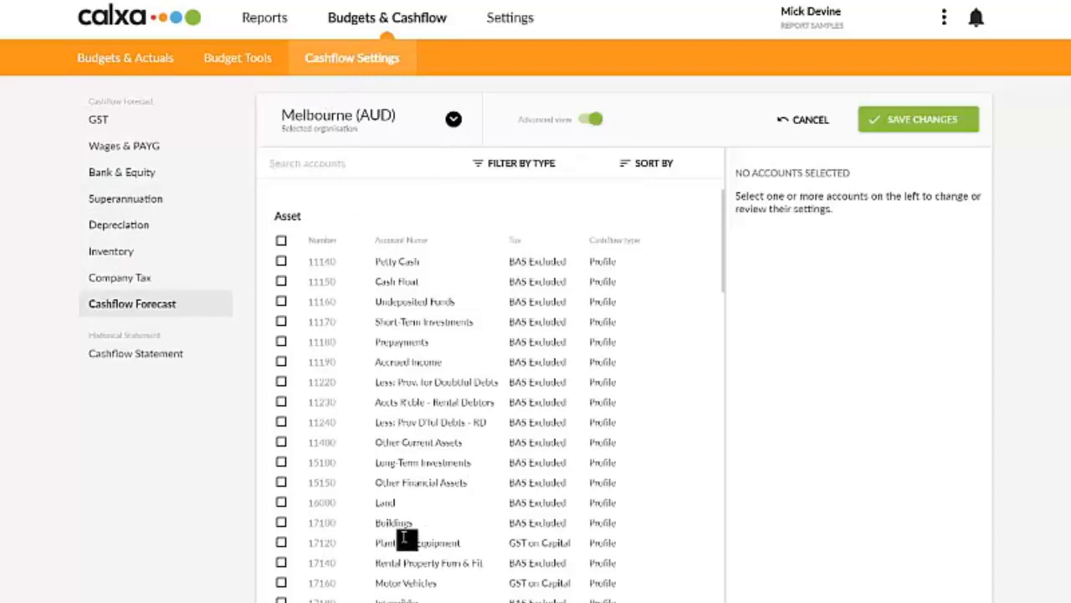
Step: Select the Revenue Received in Advance and Grants - Other accounts in the Cashflow Forecast settings and review their shared cashflow type
{"action": "scroll", "coordinate": [466, 517], "scroll_direction": "down", "scroll_amount": 5}
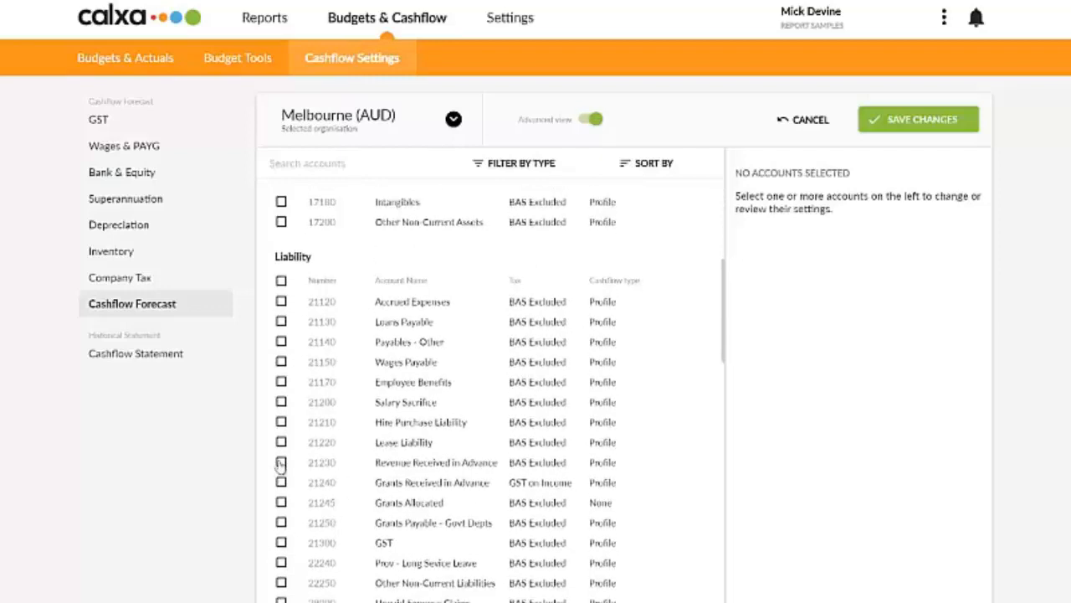
{"action": "left_click", "coordinate": [281, 463]}
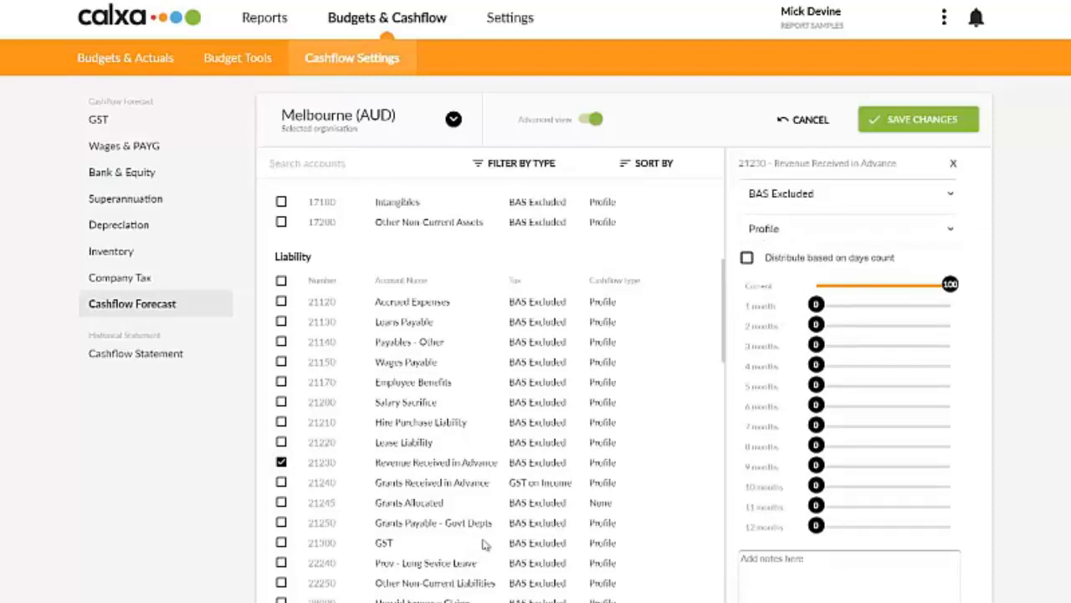
{"action": "scroll", "coordinate": [490, 540], "scroll_direction": "down", "scroll_amount": 3}
{"action": "scroll", "coordinate": [452, 506], "scroll_direction": "down", "scroll_amount": 2}
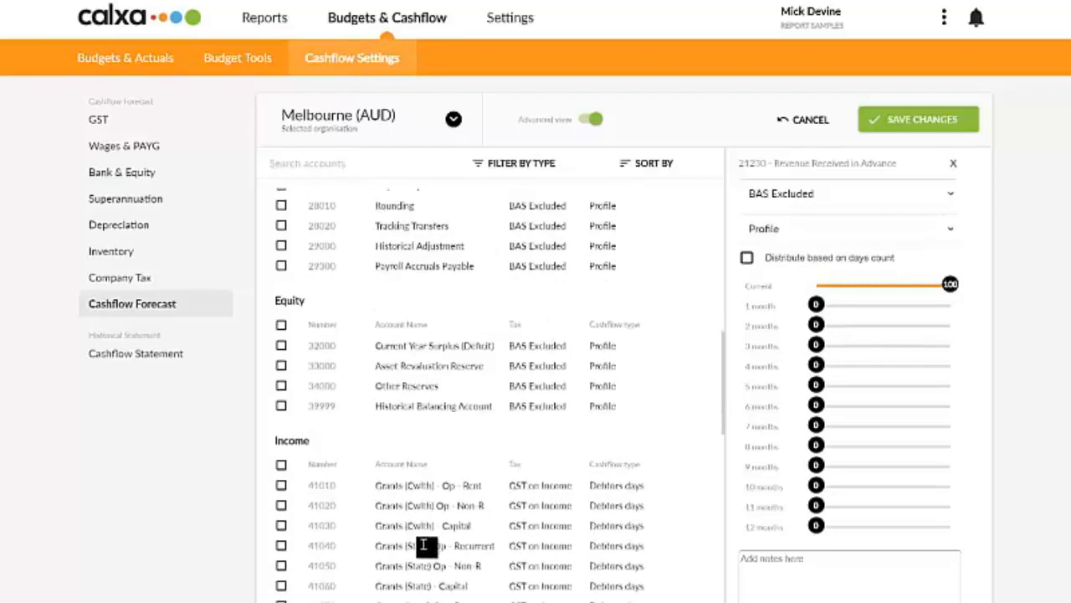
{"action": "scroll", "coordinate": [399, 567], "scroll_direction": "down", "scroll_amount": 2}
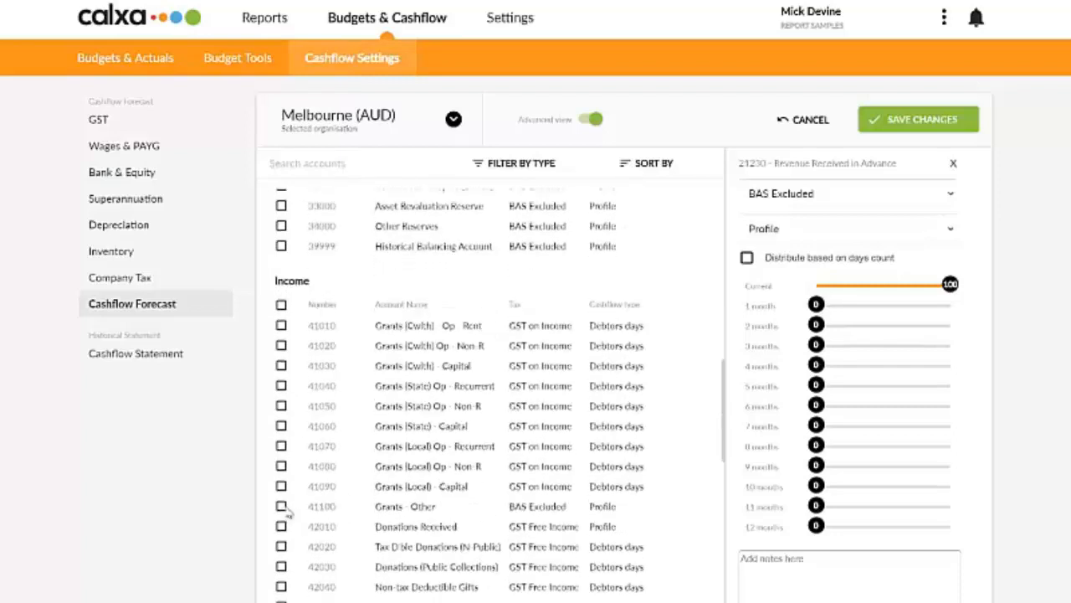
{"action": "left_click", "coordinate": [282, 506]}
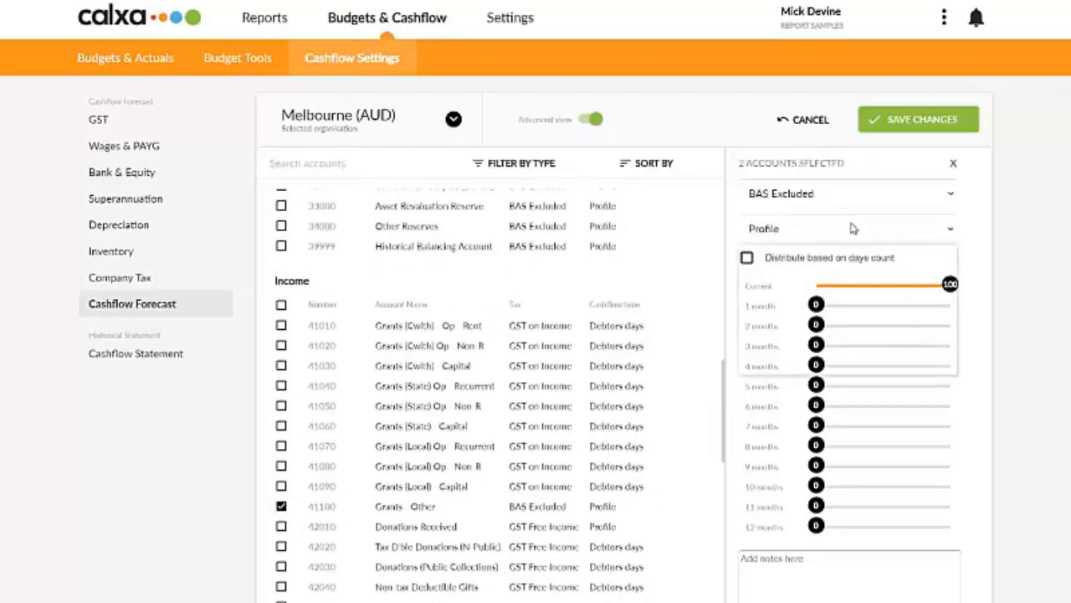
{"action": "left_click", "coordinate": [787, 228]}
{"action": "left_click", "coordinate": [807, 303]}
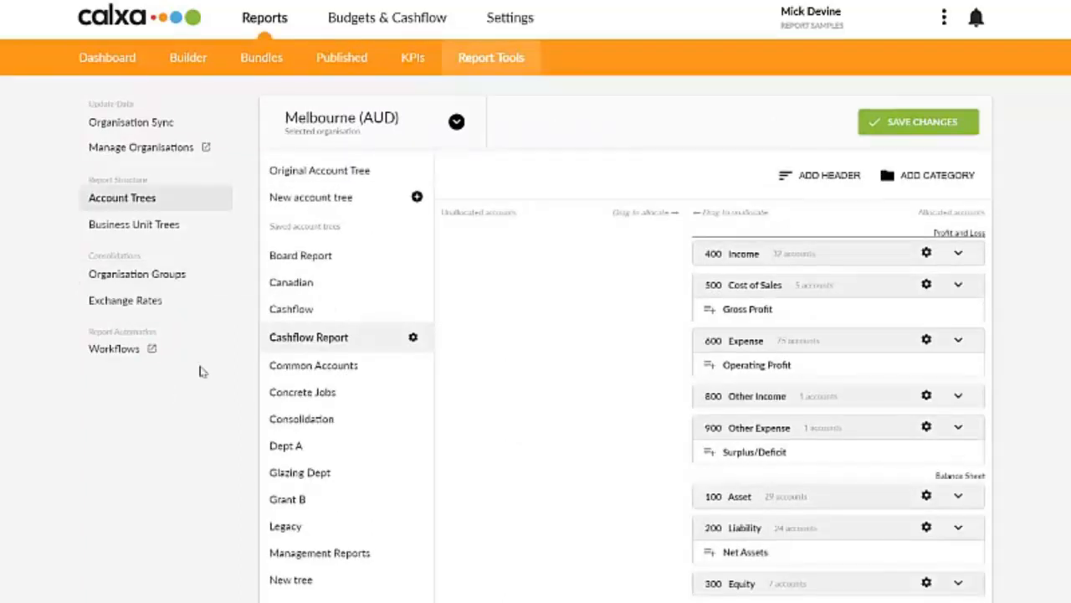
Step: Open the Board Report account tree and expand the Grant Funding category under Income to examine its accounts
{"action": "left_click", "coordinate": [335, 259]}
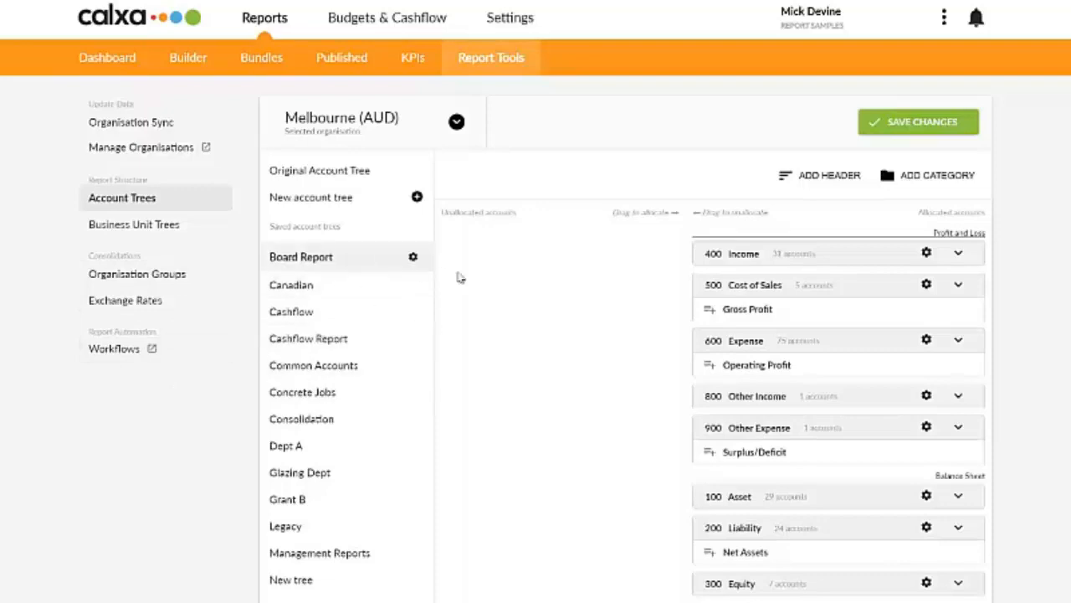
{"action": "left_click", "coordinate": [959, 253]}
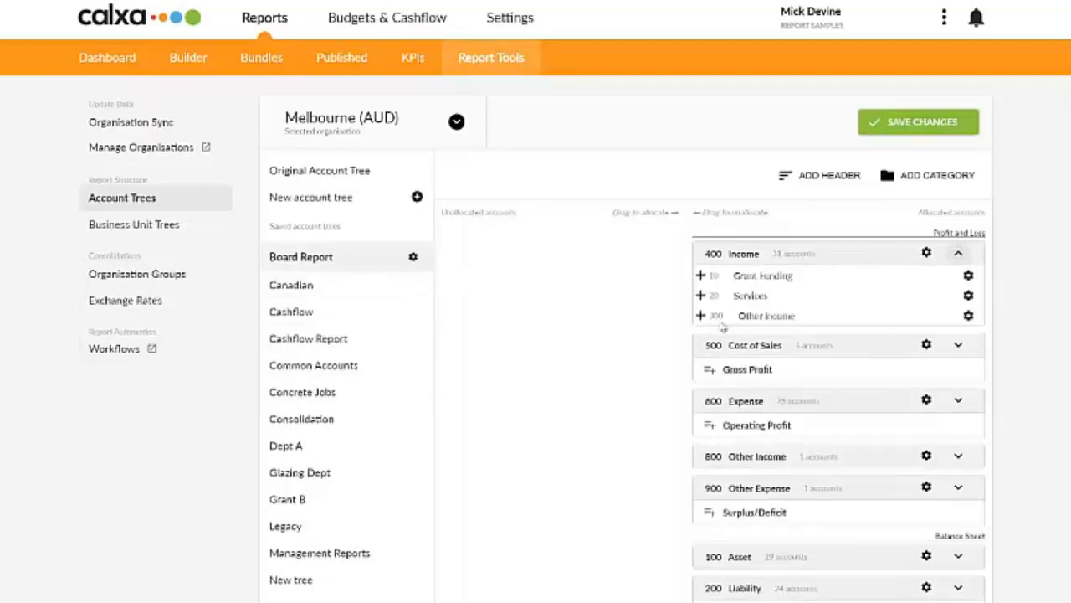
{"action": "left_click", "coordinate": [700, 276]}
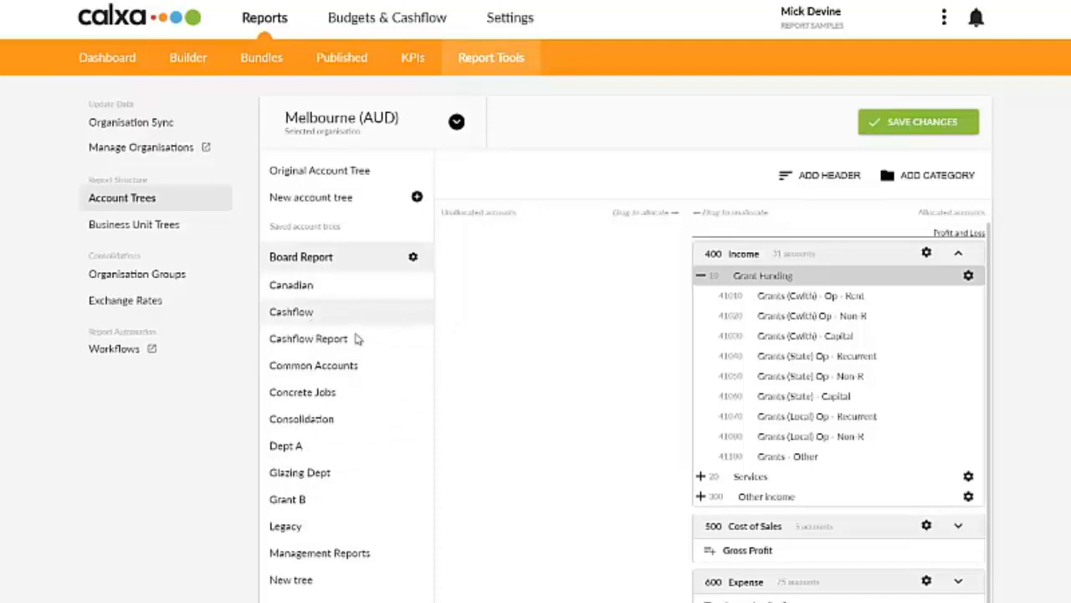
Step: View the copy option for the Board Report tree and check the Funder A (Rec Jan/July) header settings in the Cashflow Report tree
{"action": "left_click", "coordinate": [413, 257]}
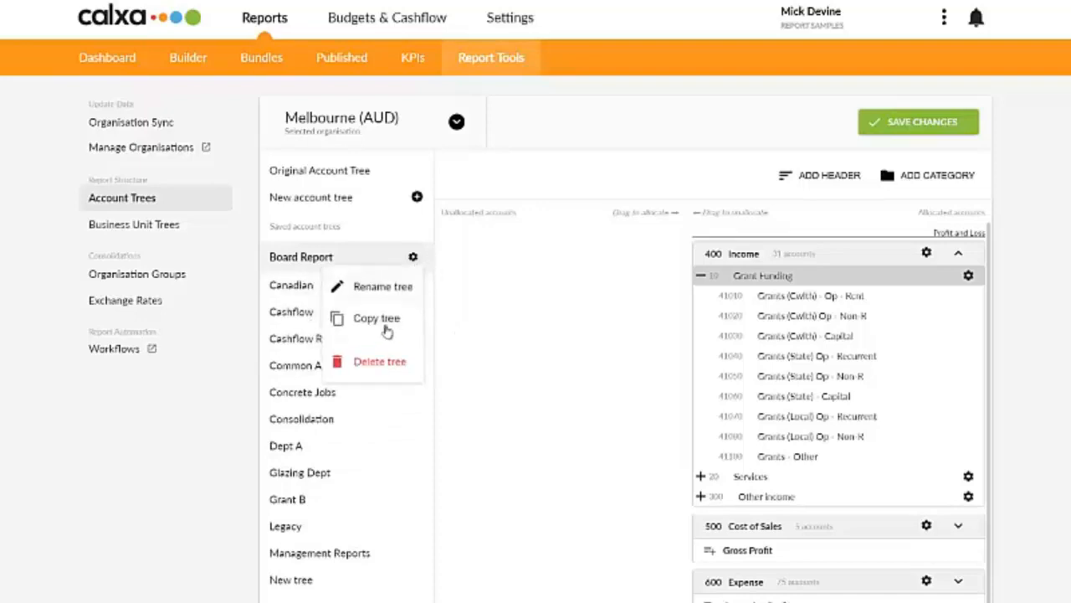
{"action": "left_click", "coordinate": [445, 285]}
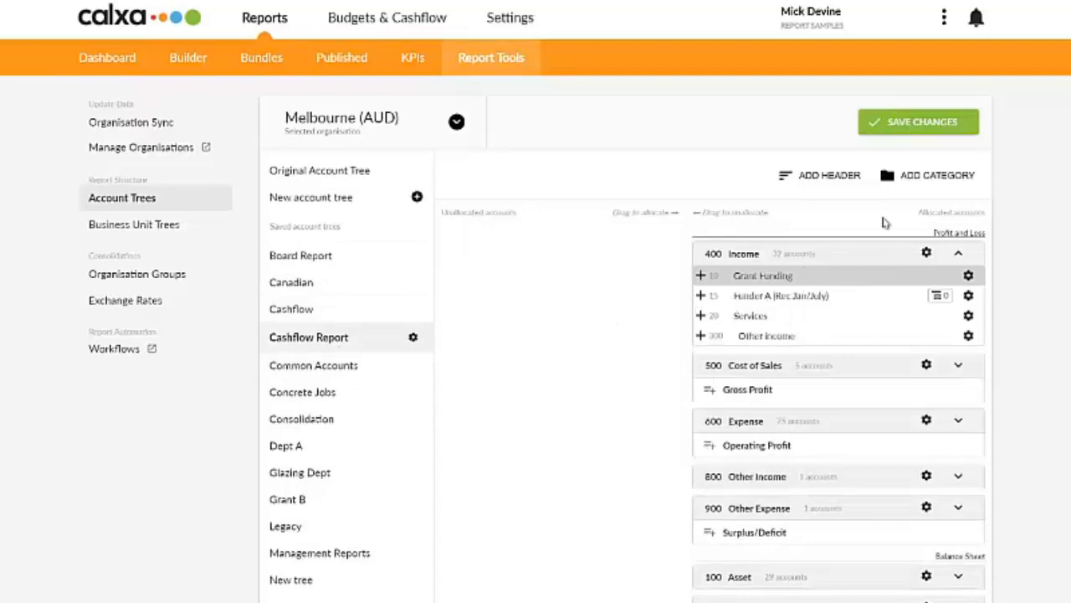
{"action": "left_click", "coordinate": [967, 297]}
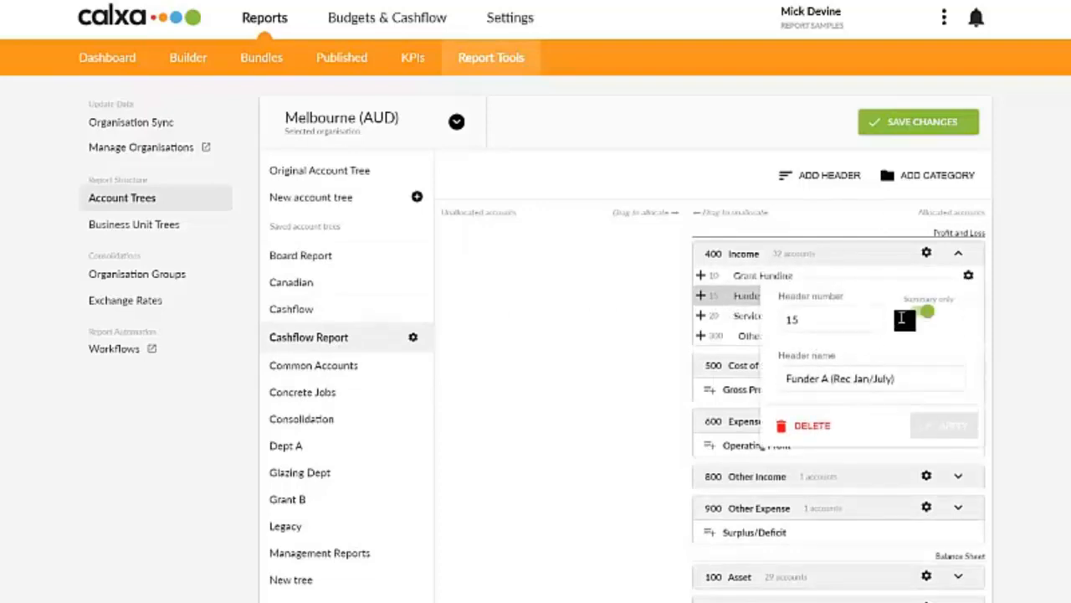
{"action": "left_click", "coordinate": [714, 326]}
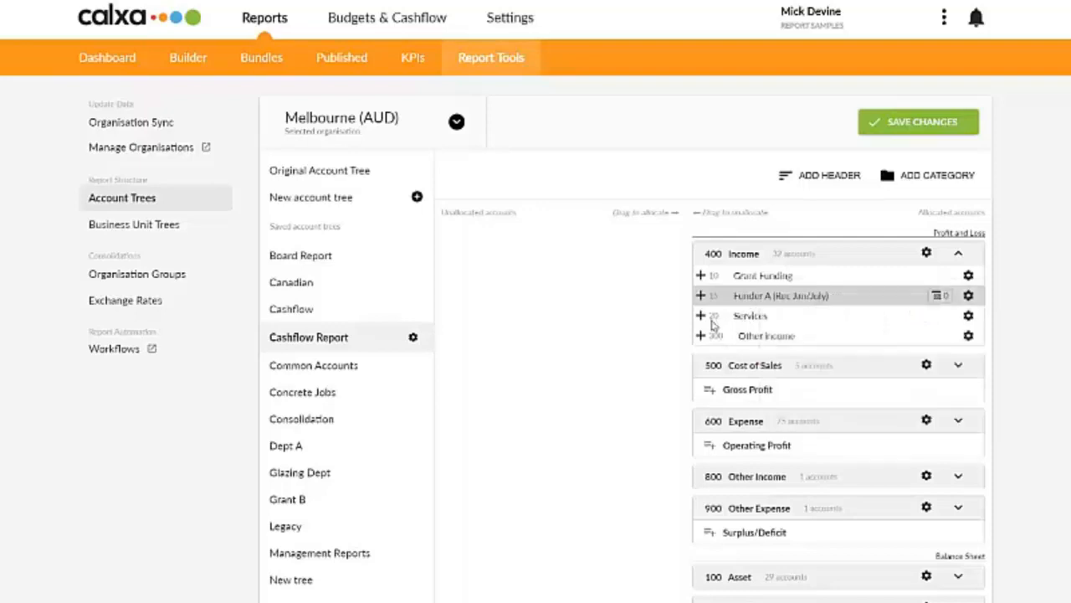
Step: Move Grants - Other and the liability account Revenue Received in Advance under the Funder A (Rec Jan/July) header, and save the Cashflow Report tree
{"action": "left_click", "coordinate": [703, 277]}
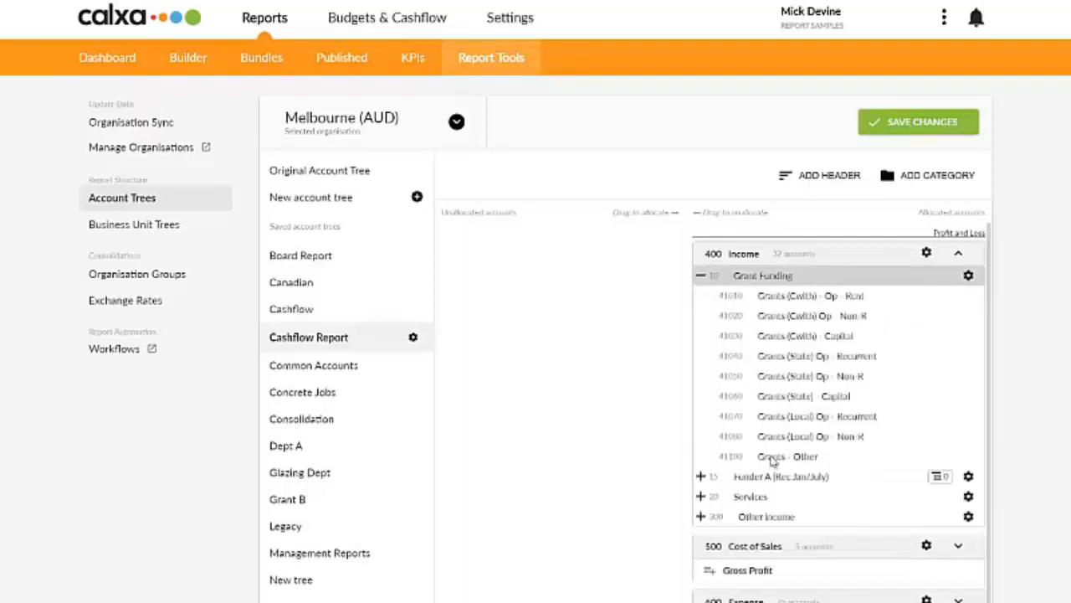
{"action": "left_click_drag", "start_coordinate": [772, 459], "coordinate": [753, 479]}
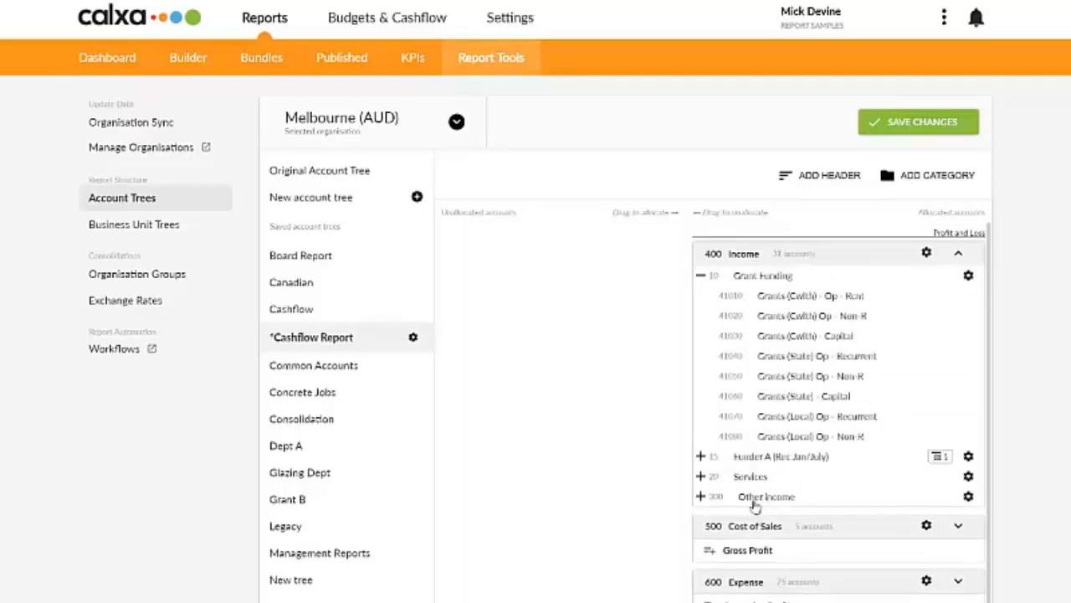
{"action": "scroll", "coordinate": [786, 594], "scroll_direction": "down", "scroll_amount": 1}
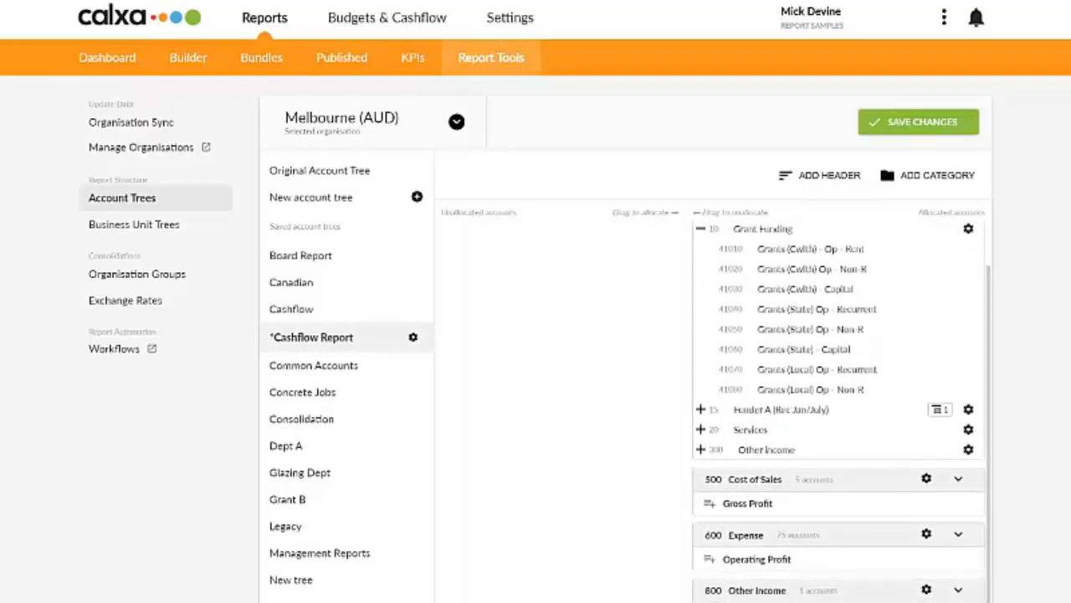
{"action": "scroll", "coordinate": [839, 410], "scroll_direction": "down", "scroll_amount": 2}
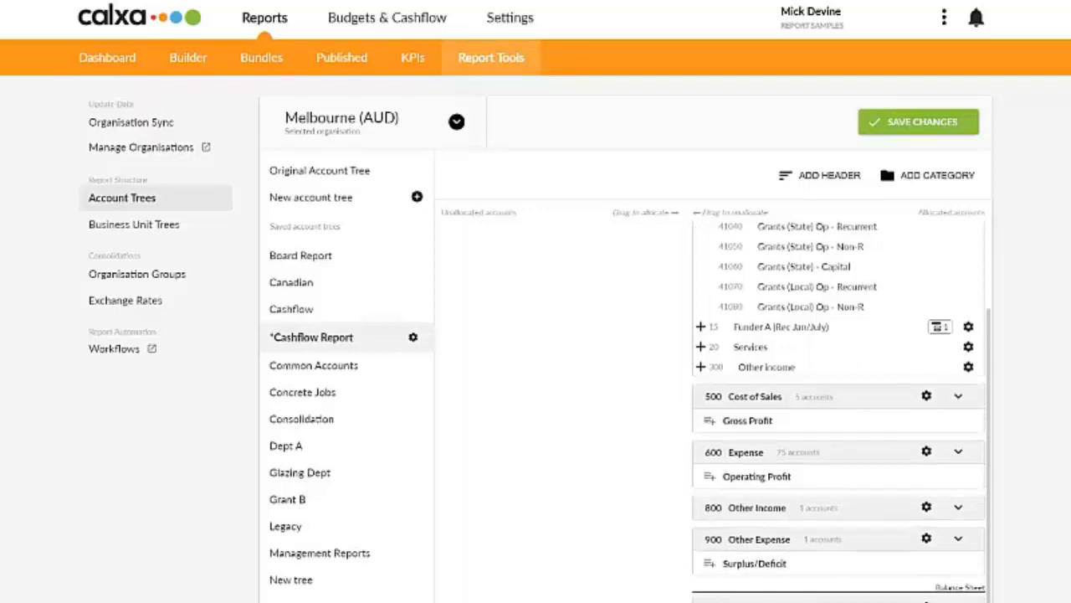
{"action": "scroll", "coordinate": [839, 410], "scroll_direction": "down", "scroll_amount": 2}
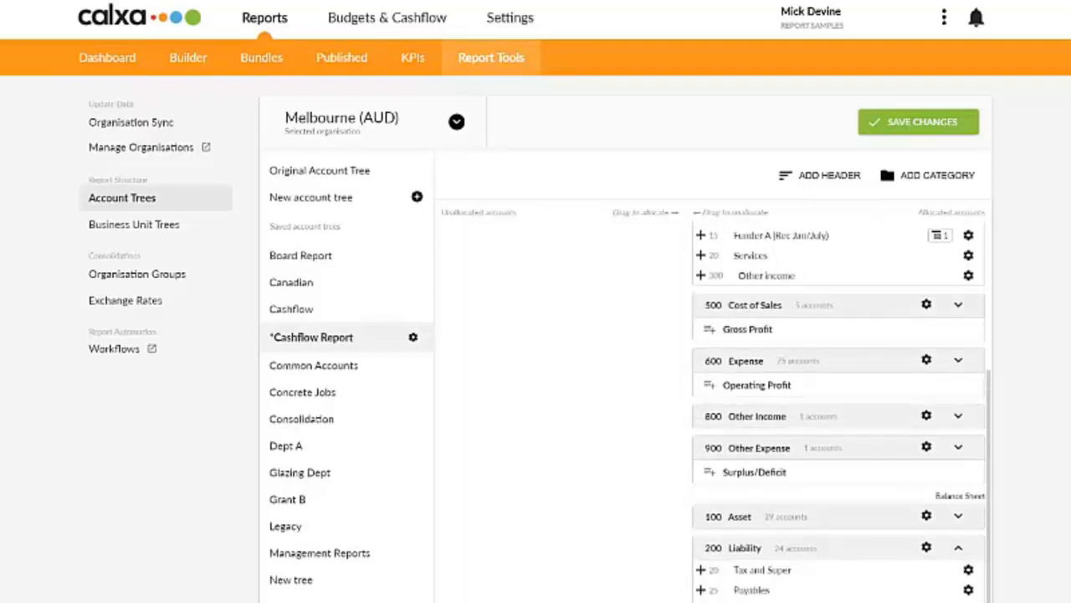
{"action": "left_click_drag", "start_coordinate": [824, 594], "coordinate": [754, 246]}
{"action": "left_click", "coordinate": [868, 125]}
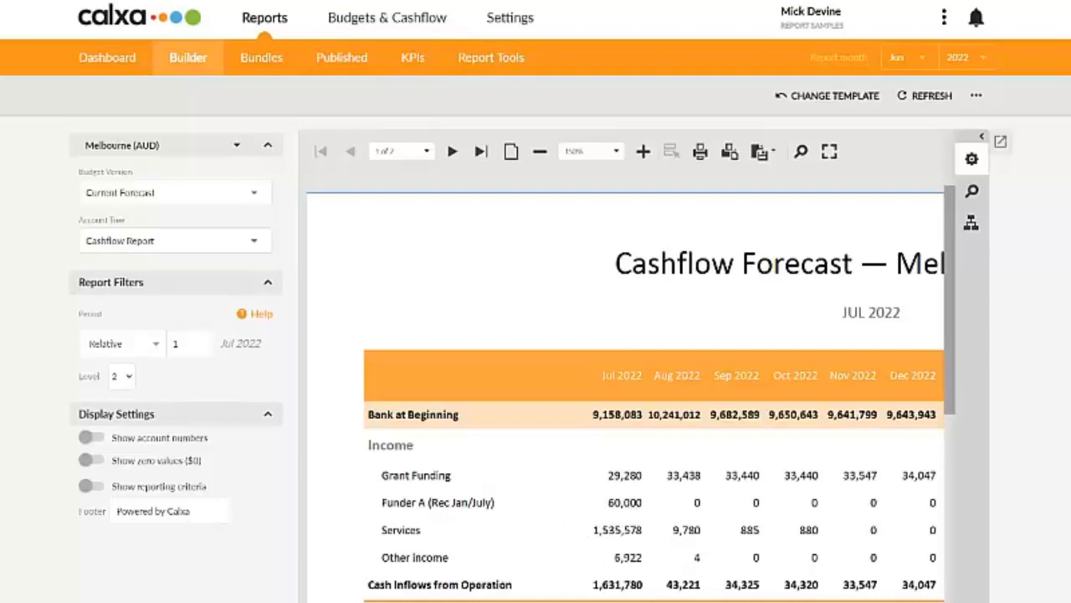
Step: Examine the Funder A (Rec Jan/July) row across the later months of the Cashflow Forecast report
{"action": "scroll", "coordinate": [653, 433], "scroll_direction": "right", "scroll_amount": 5}
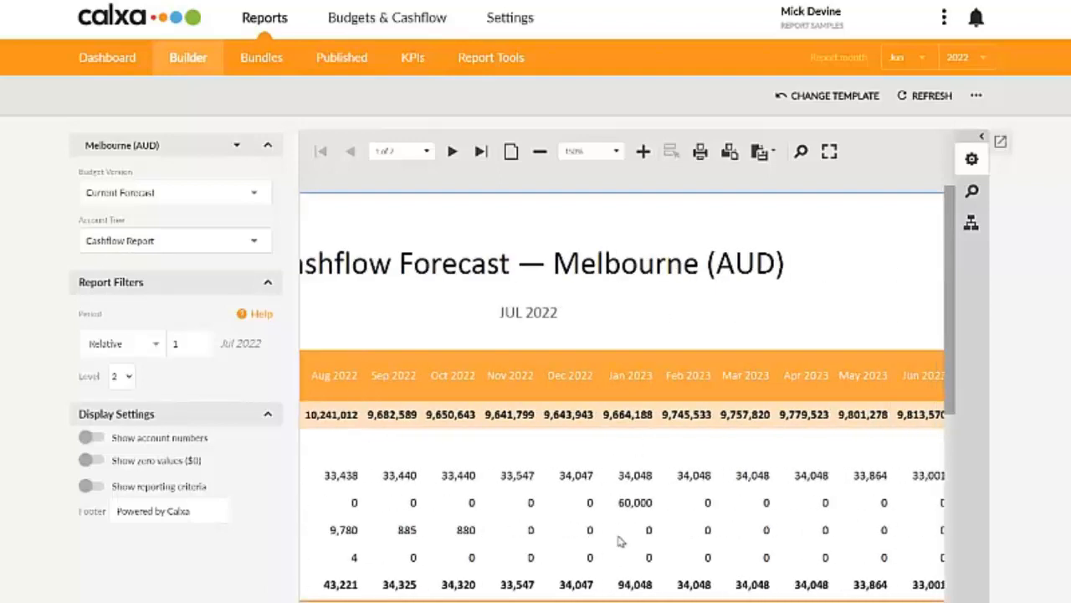